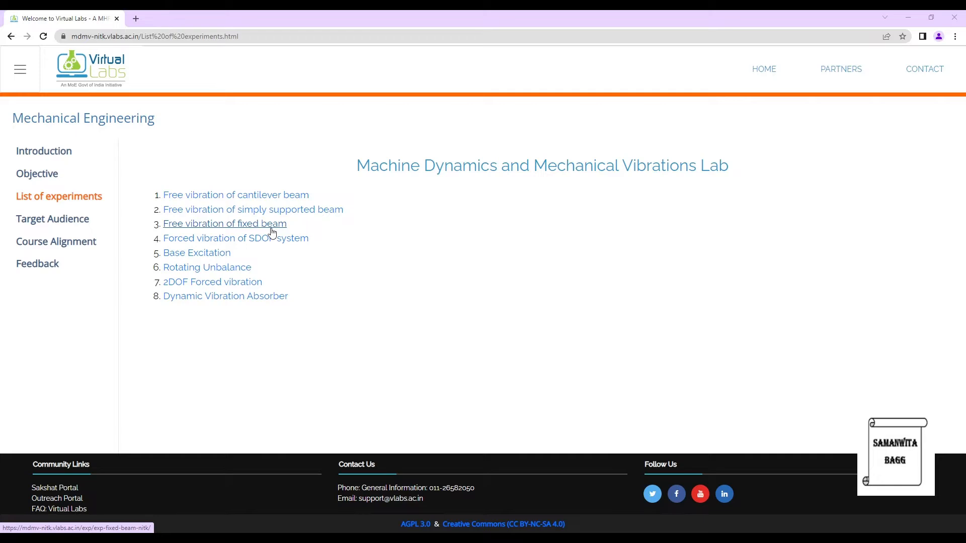
Step: Open the Free vibration of fixed beam experiment, check its aim, and read the Theory page through the damped natural frequency equation
click(271, 231)
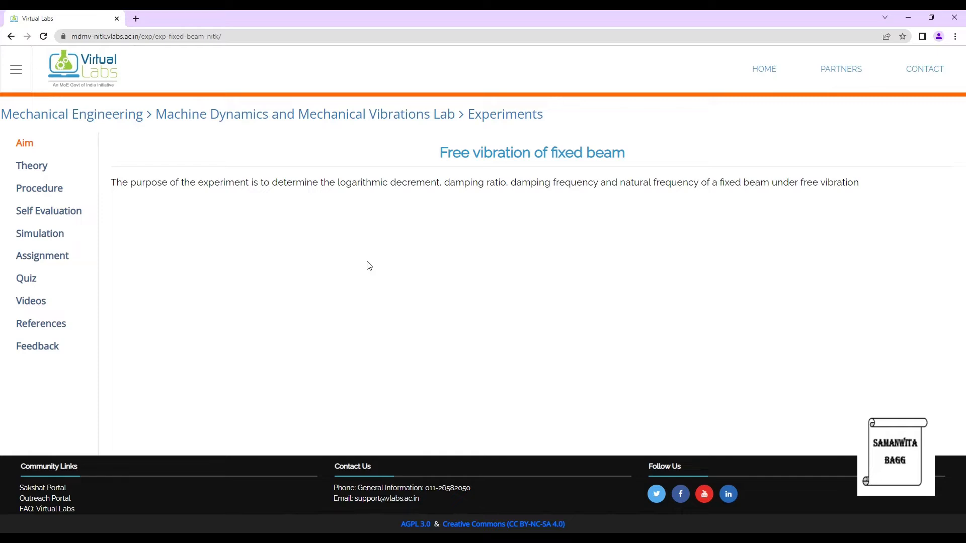
click(32, 169)
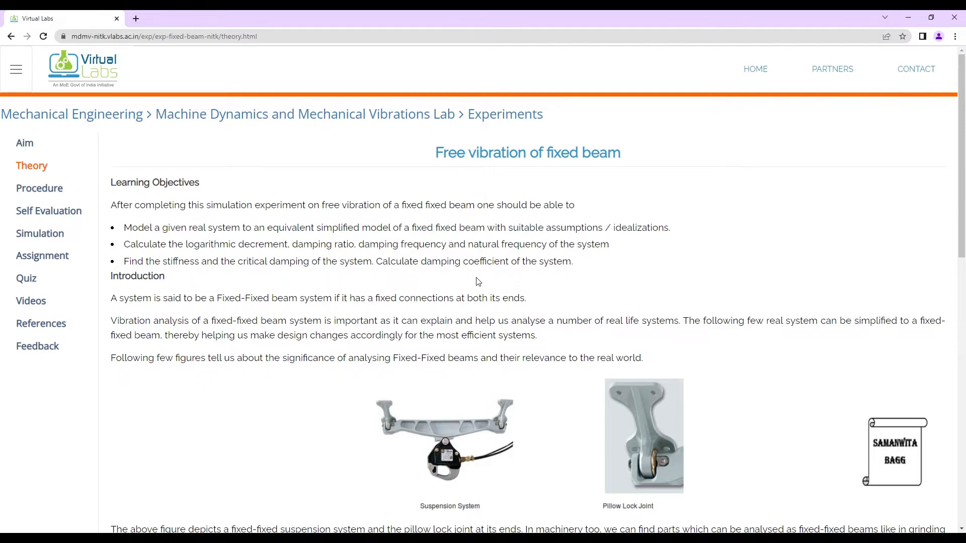
scroll(254, 342, down, 2)
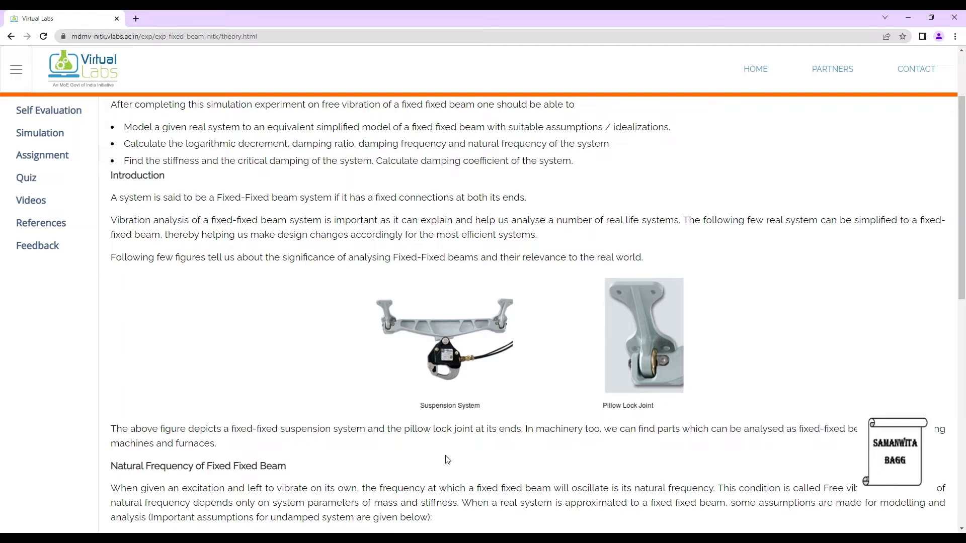
scroll(426, 427, down, 3)
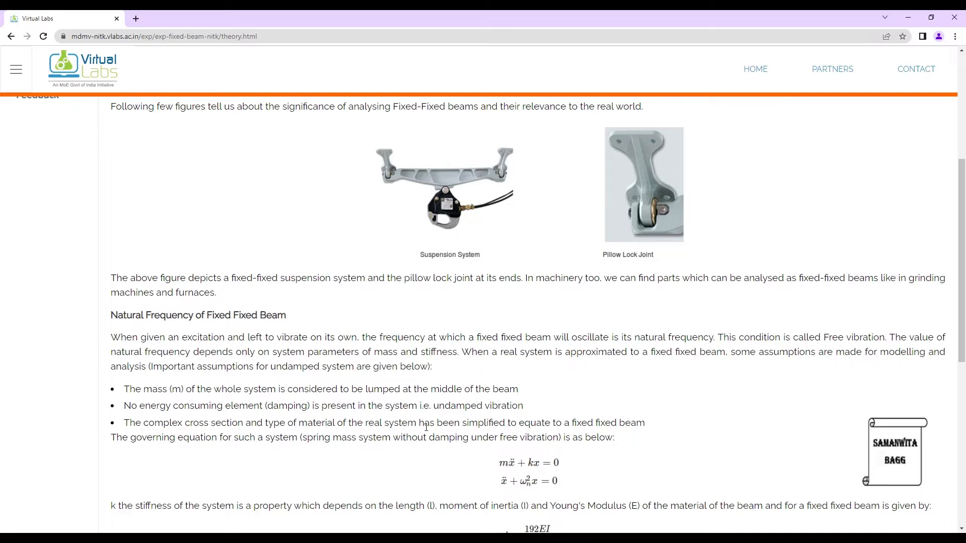
scroll(426, 426, down, 3)
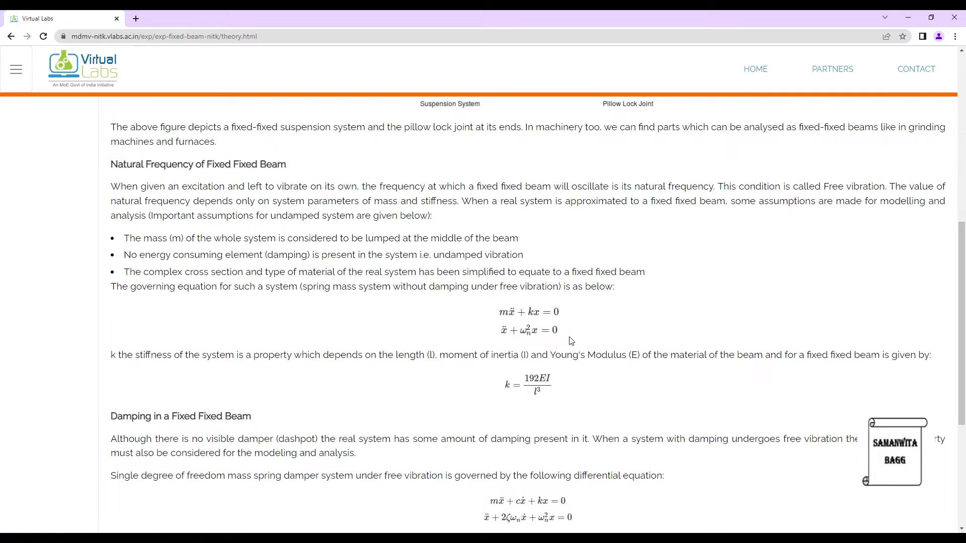
scroll(347, 399, down, 2)
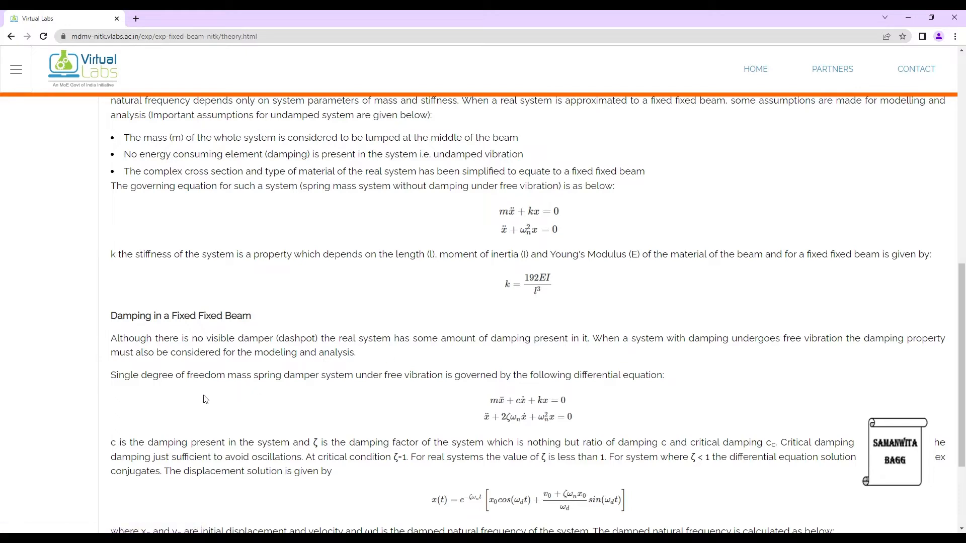
scroll(206, 398, down, 2)
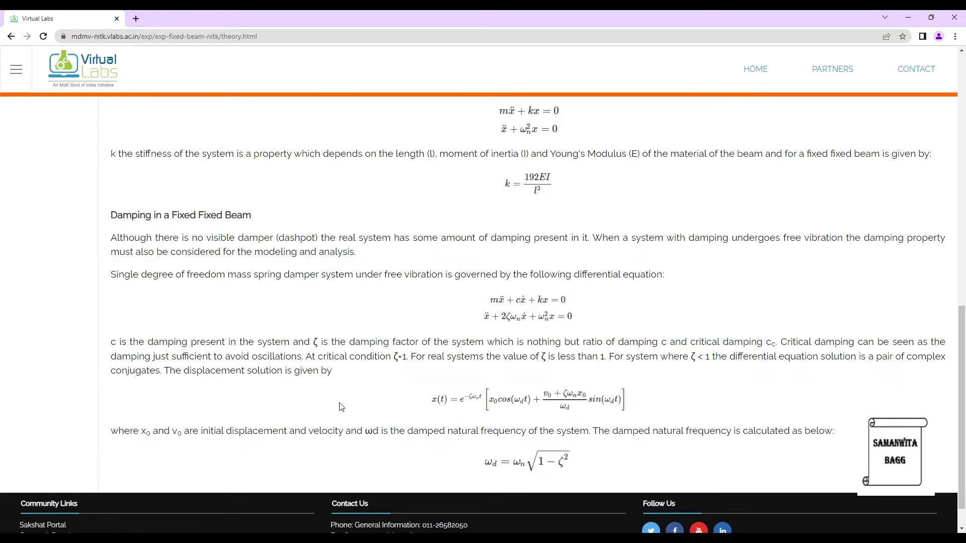
scroll(337, 402, up, 8)
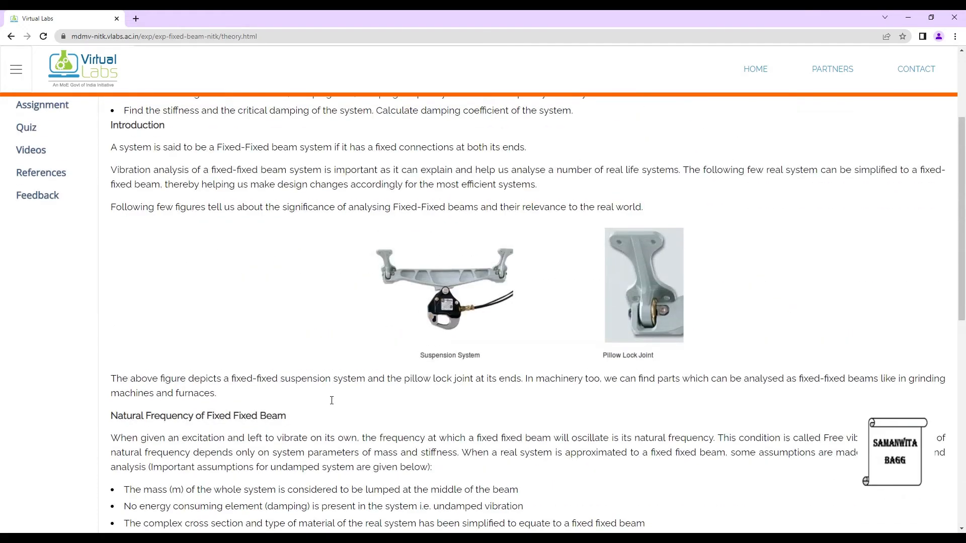
scroll(332, 400, up, 3)
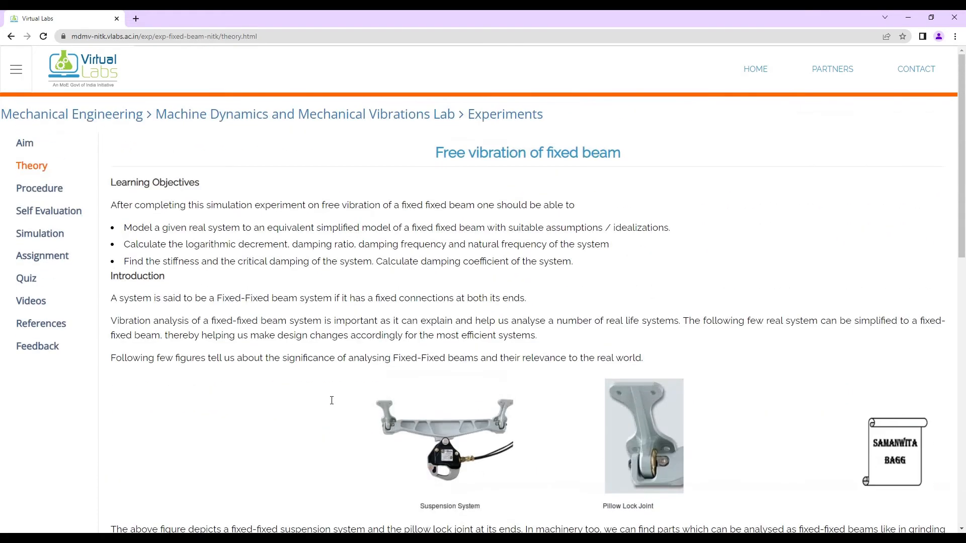
Step: Review the experiment's Procedure page, including the logarithmic decrement, damping ratio and beam stiffness instructions
click(52, 192)
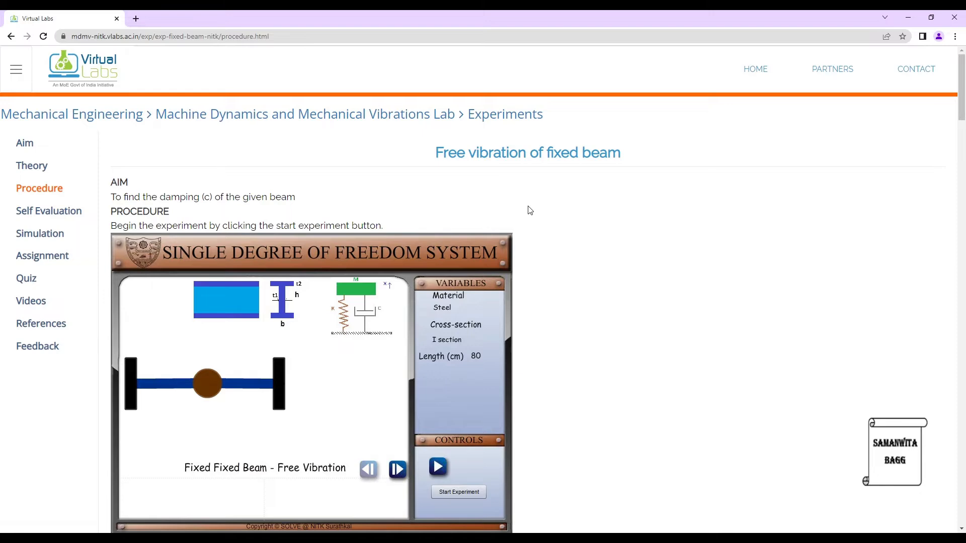
scroll(558, 266, down, 3)
scroll(567, 283, down, 4)
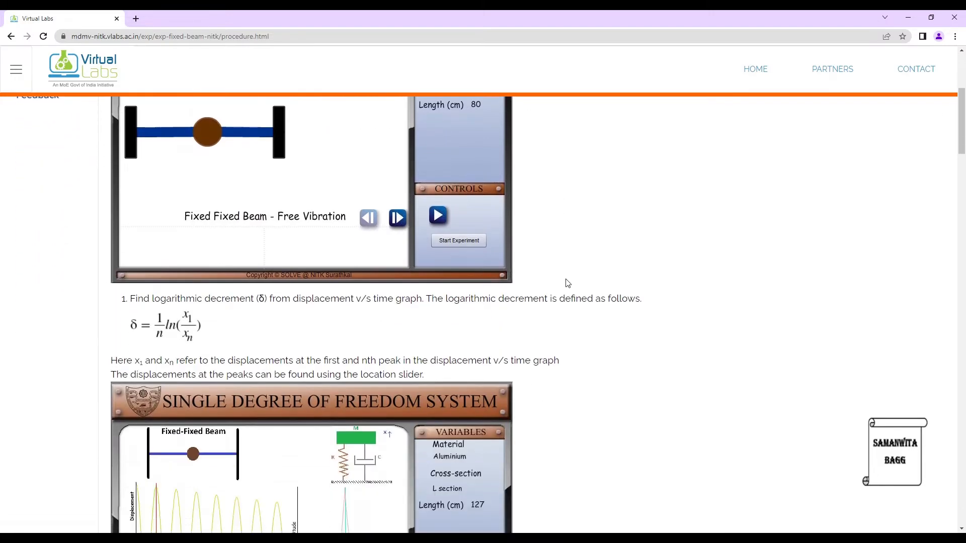
scroll(567, 284, down, 3)
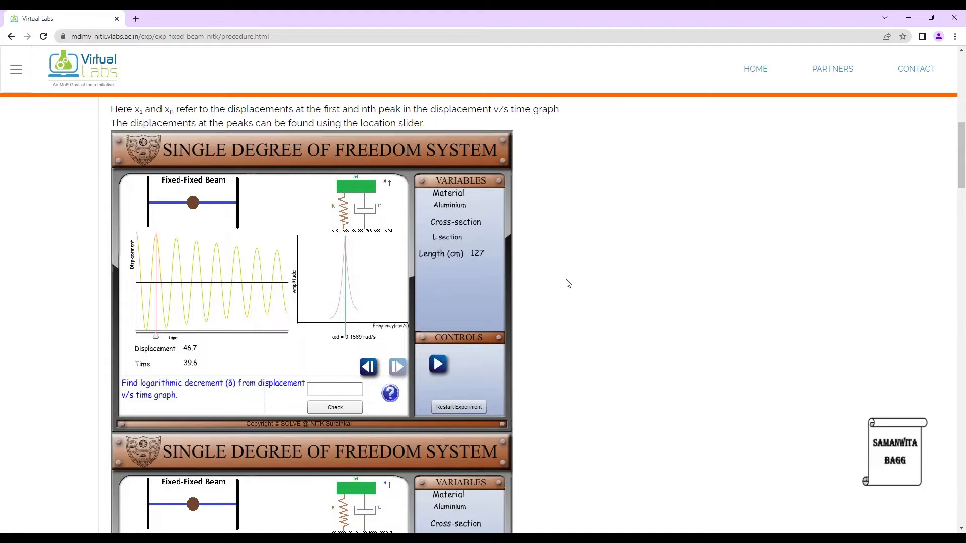
scroll(568, 284, down, 10)
scroll(567, 283, down, 7)
scroll(568, 284, up, 15)
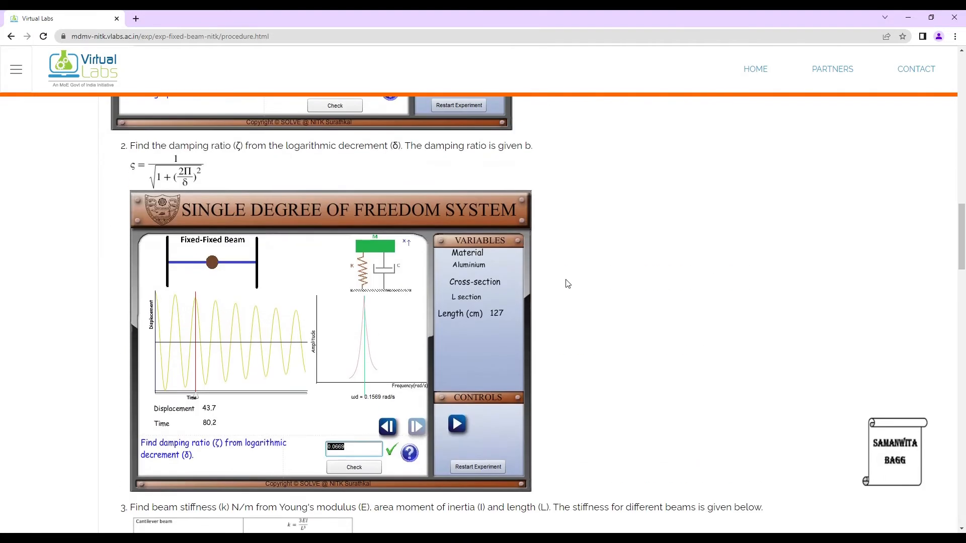
scroll(562, 284, up, 8)
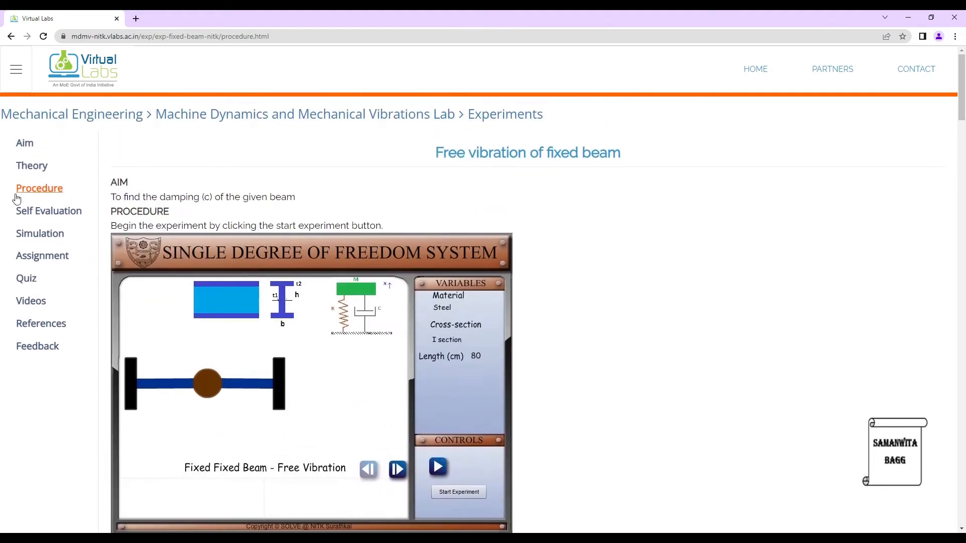
Step: Look over the multiple-choice questions on the experiment's Self Evaluation page without answering them
click(48, 211)
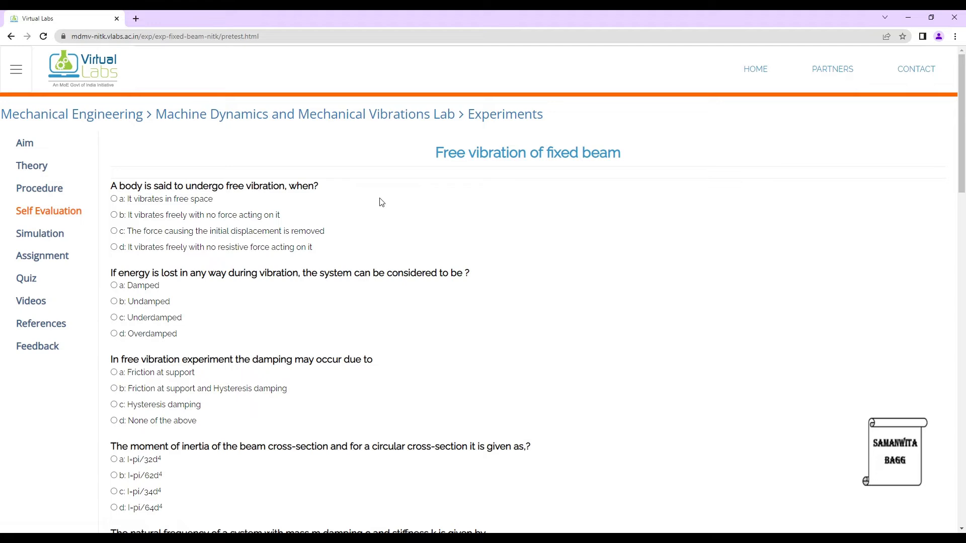
scroll(389, 382, down, 4)
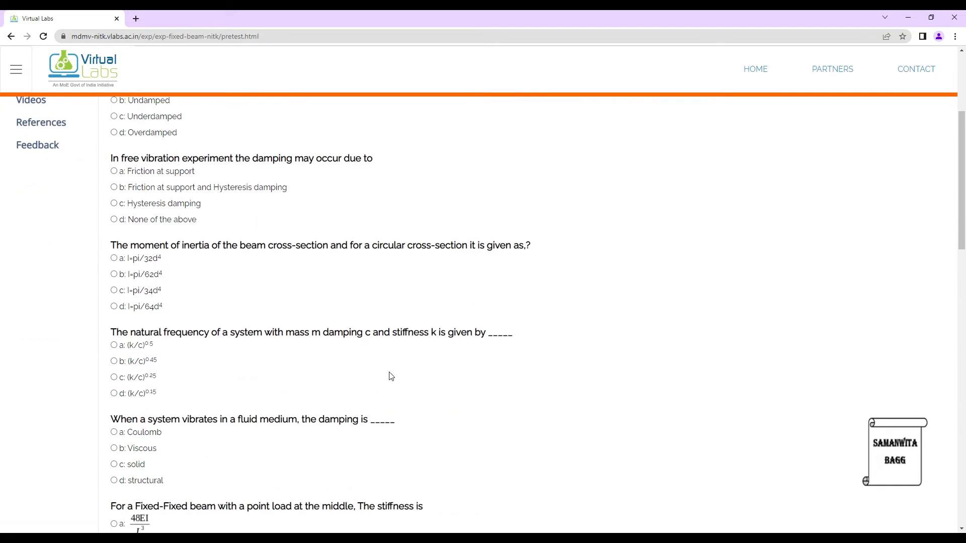
scroll(391, 376, up, 1)
scroll(390, 376, up, 3)
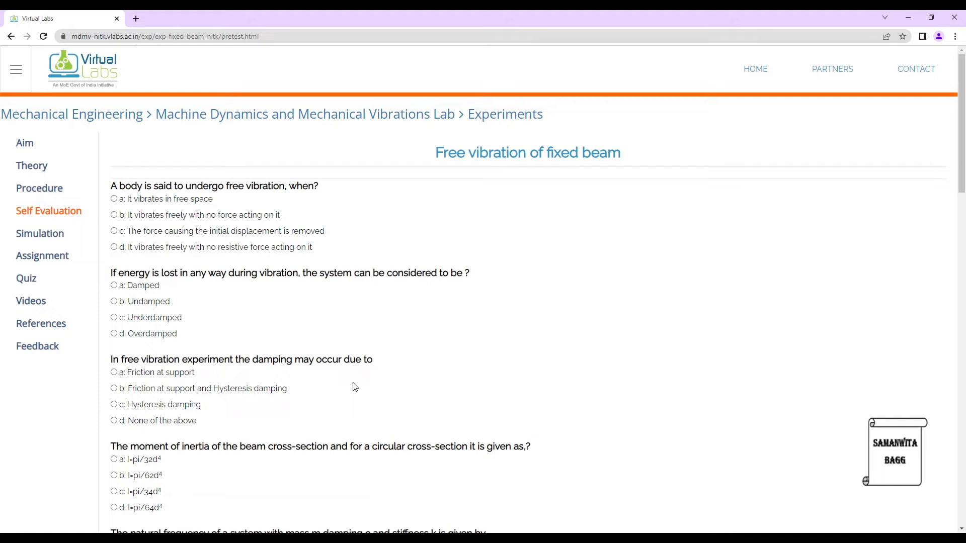
Step: Open the experiment's simulation and set a circular section, a damping ratio of 0.8 and a centre mass of 73.5 kg
click(54, 238)
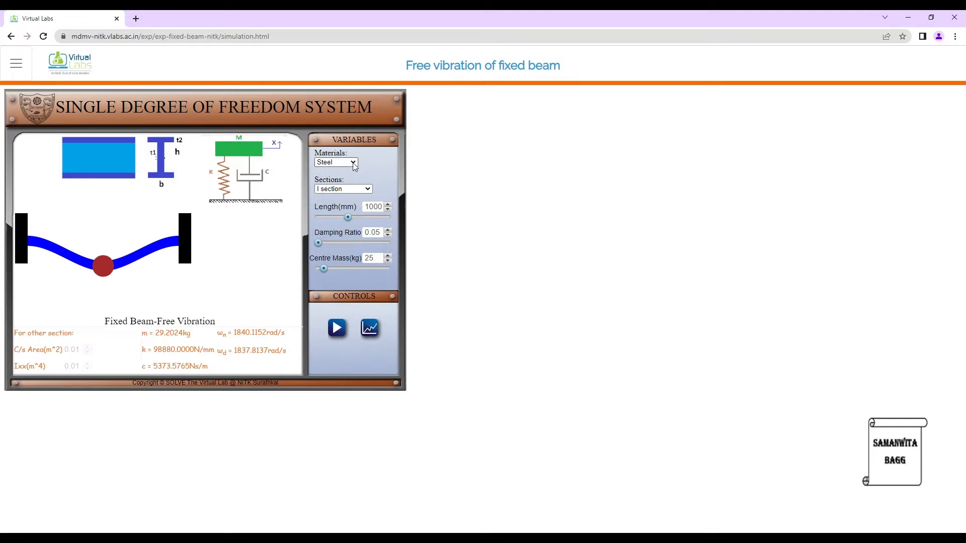
mouse_move(355, 166)
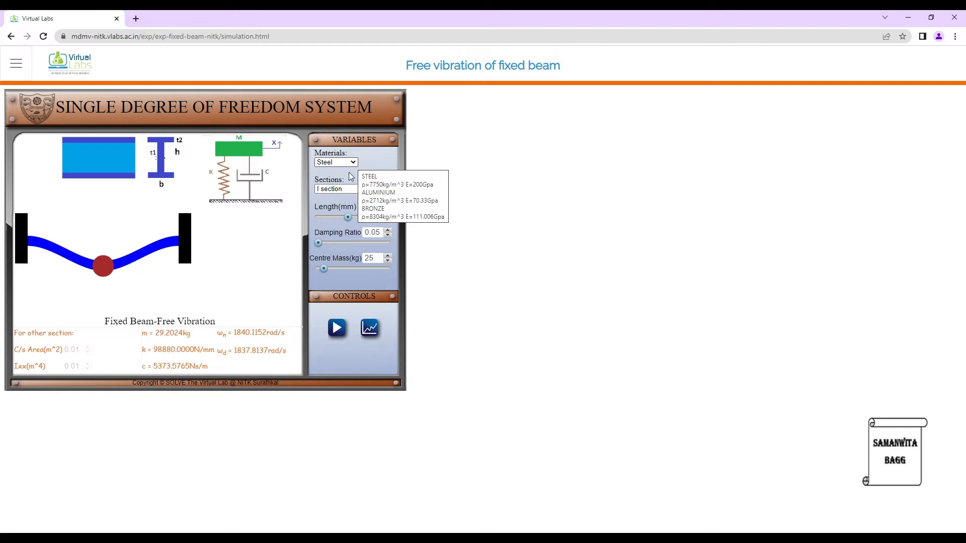
click(352, 190)
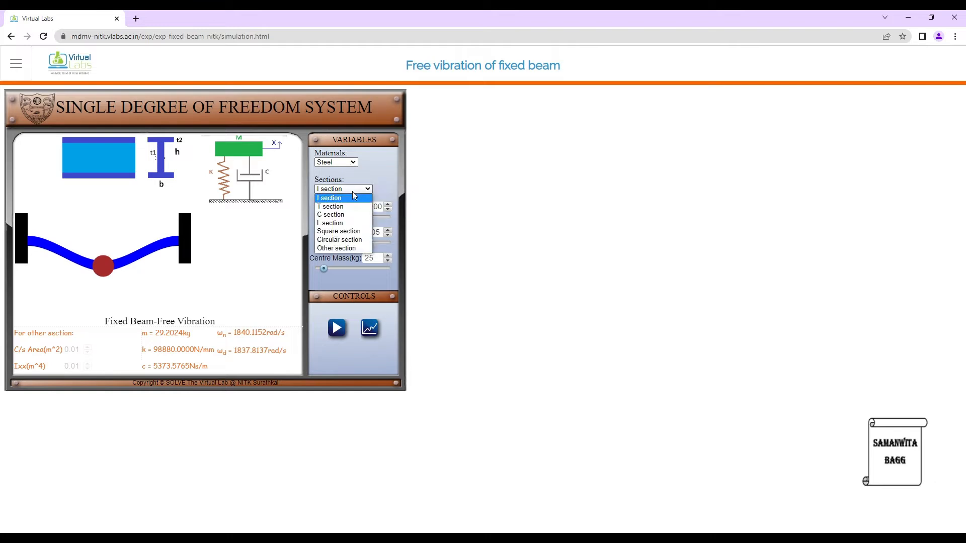
click(354, 241)
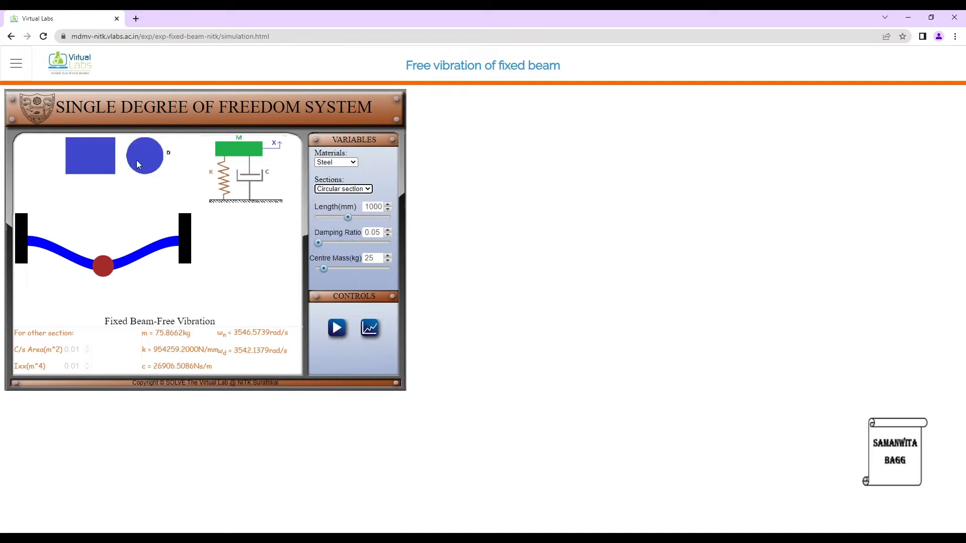
mouse_move(153, 157)
drag(321, 242, 377, 244)
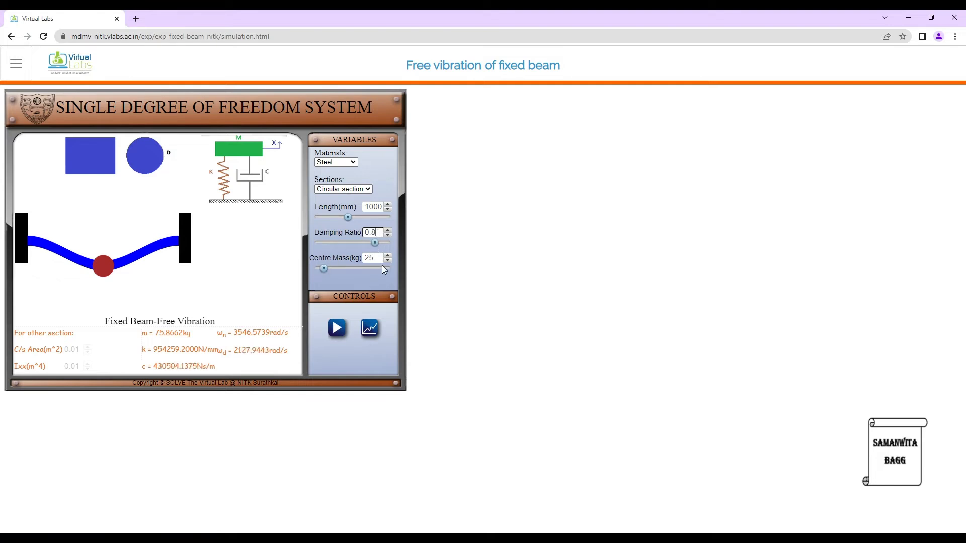
drag(330, 271, 345, 271)
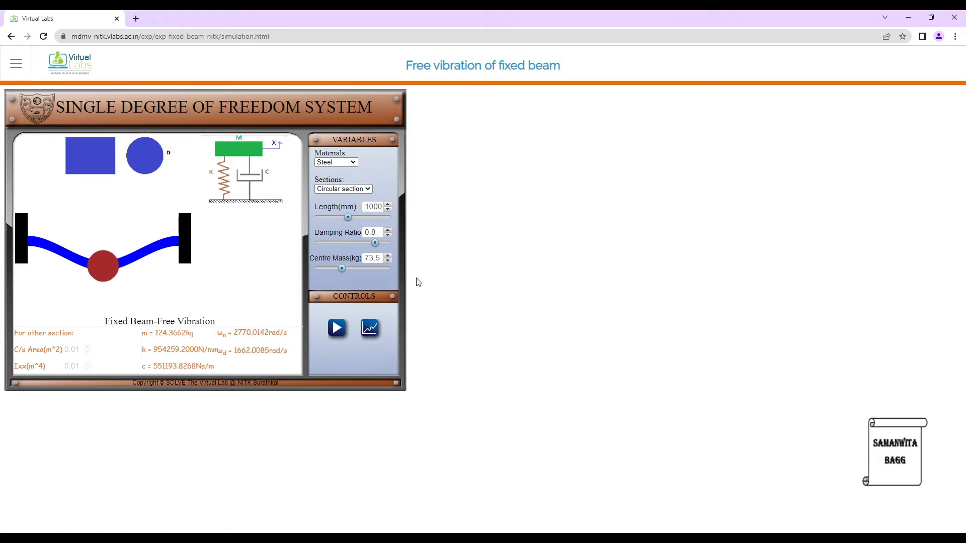
Step: Run the beam's free vibration, view the displacement-time and amplitude-frequency graphs, and pause the run
click(337, 330)
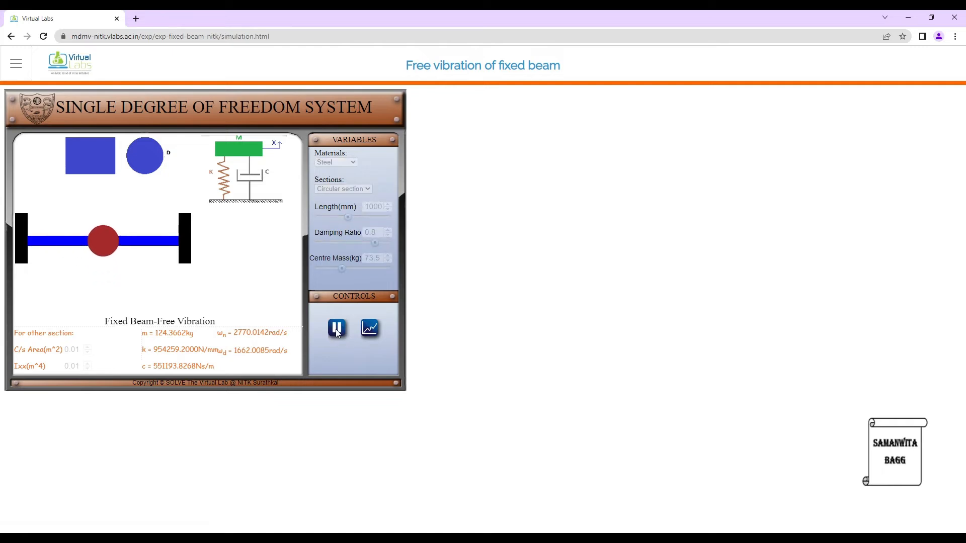
click(366, 332)
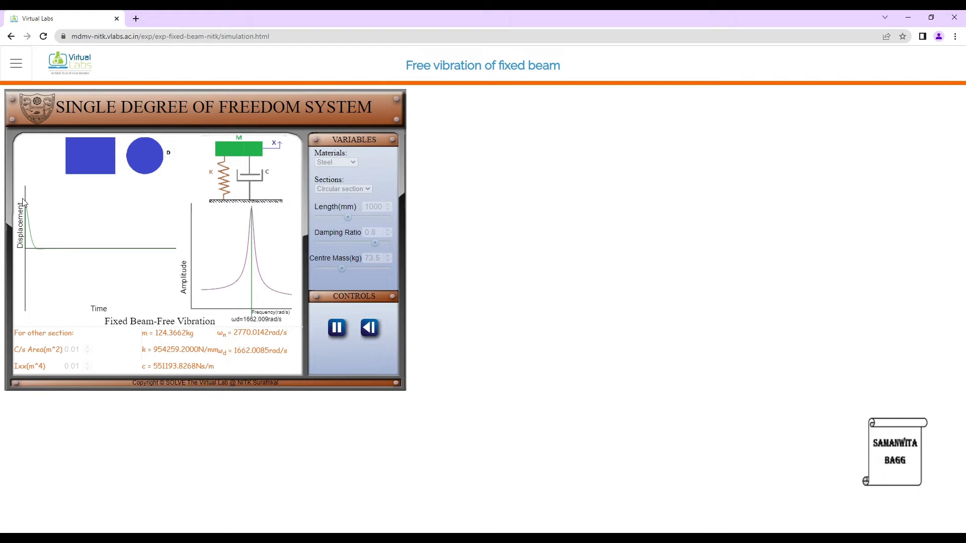
click(337, 328)
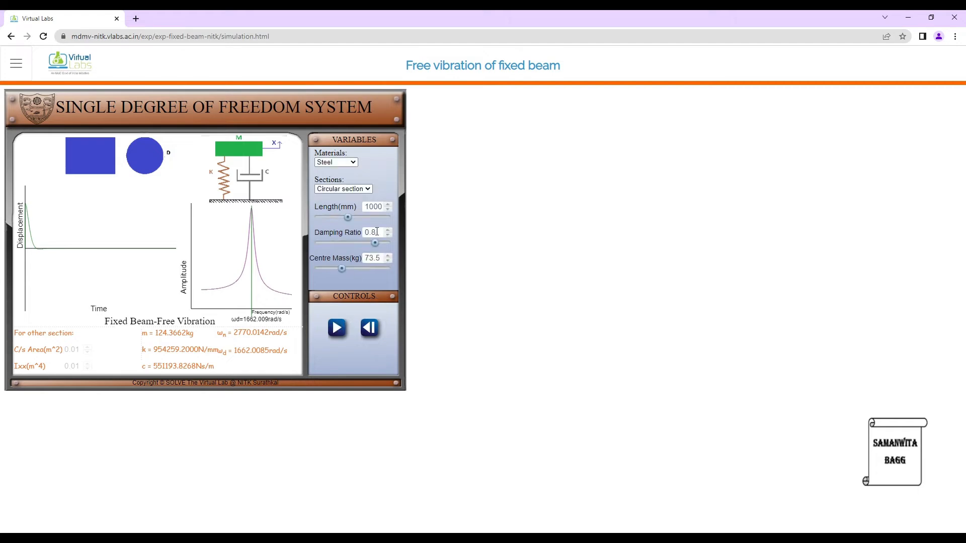
Step: Set the centre mass to 26 kg, rerun and pause the vibration, and display its response graphs
drag(340, 267, 324, 268)
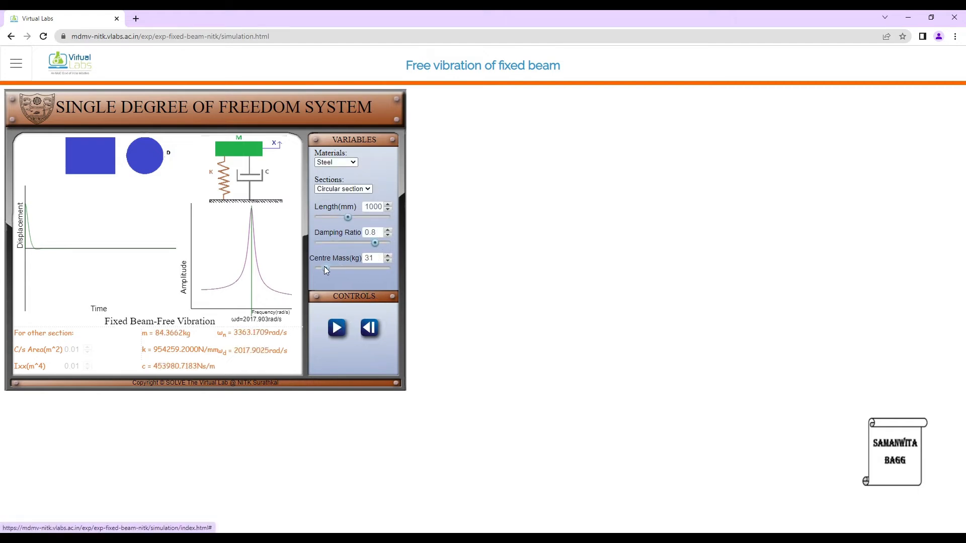
click(337, 328)
click(371, 329)
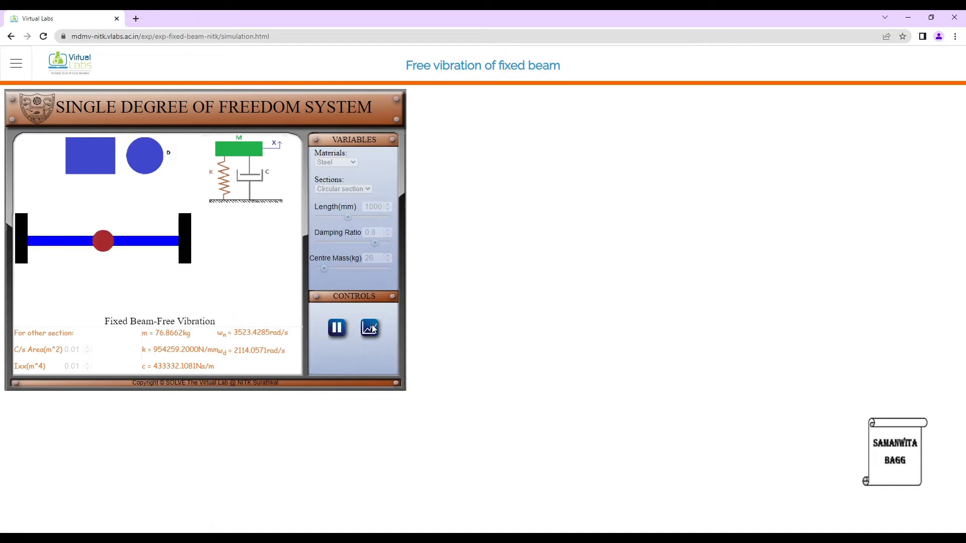
click(336, 330)
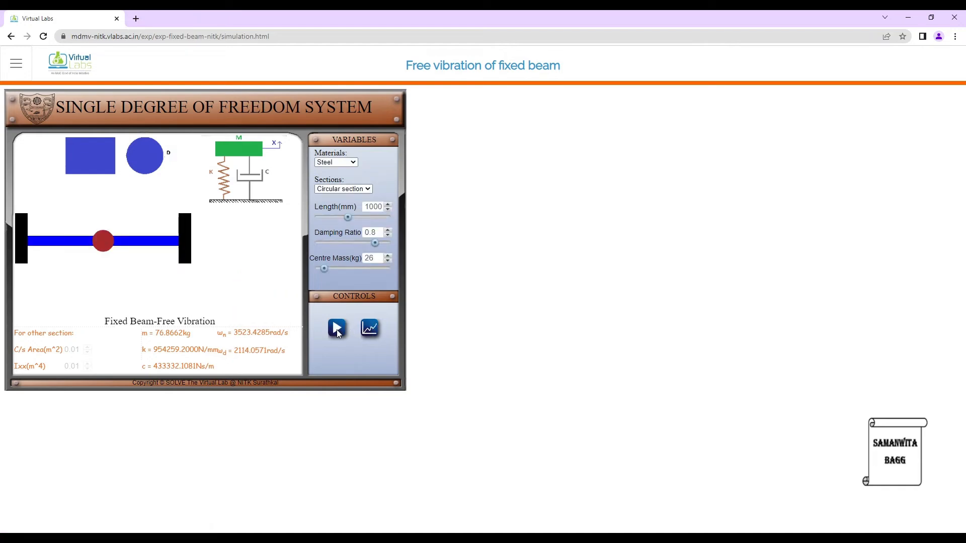
click(371, 328)
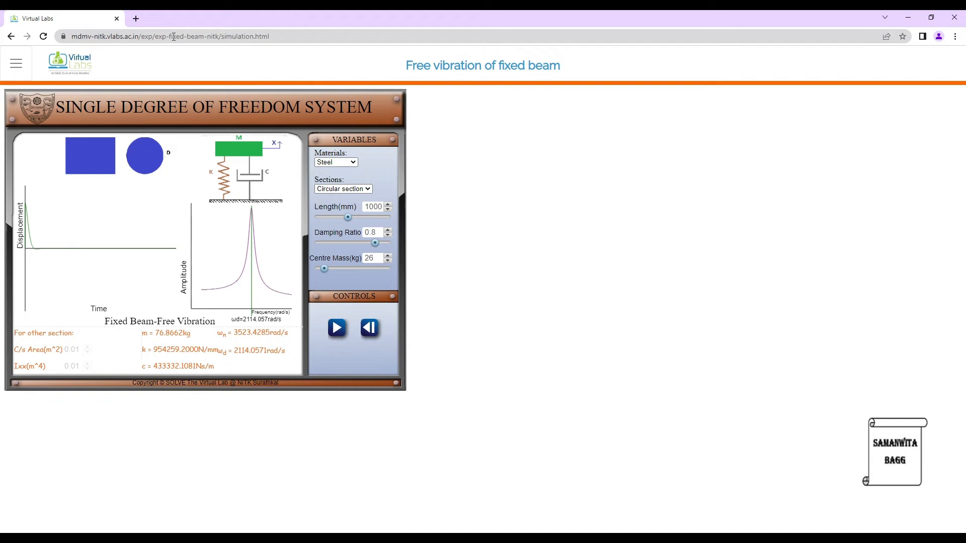
Step: Reload the simulation page to reset it, keep Steel as the material and choose the circular section
click(300, 38)
key(Return)
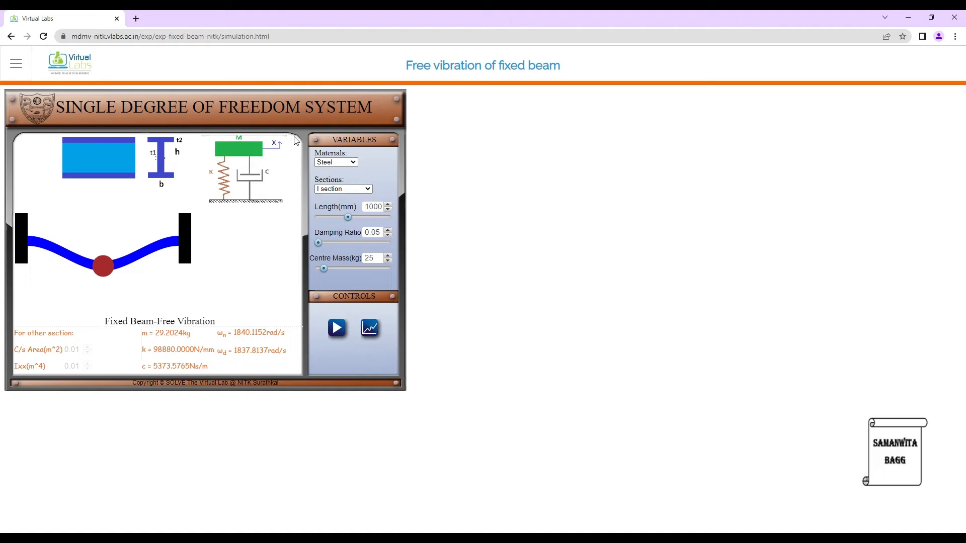
click(347, 162)
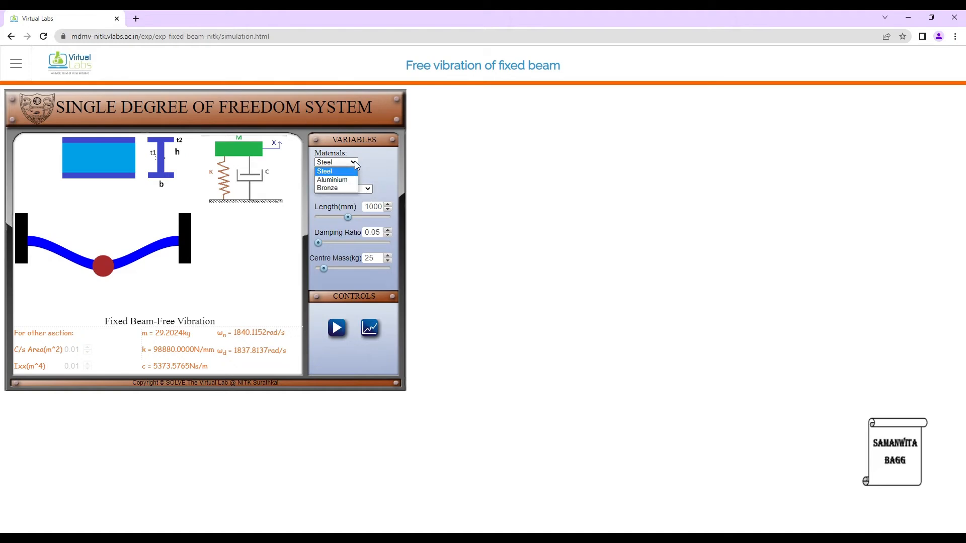
click(347, 171)
click(352, 189)
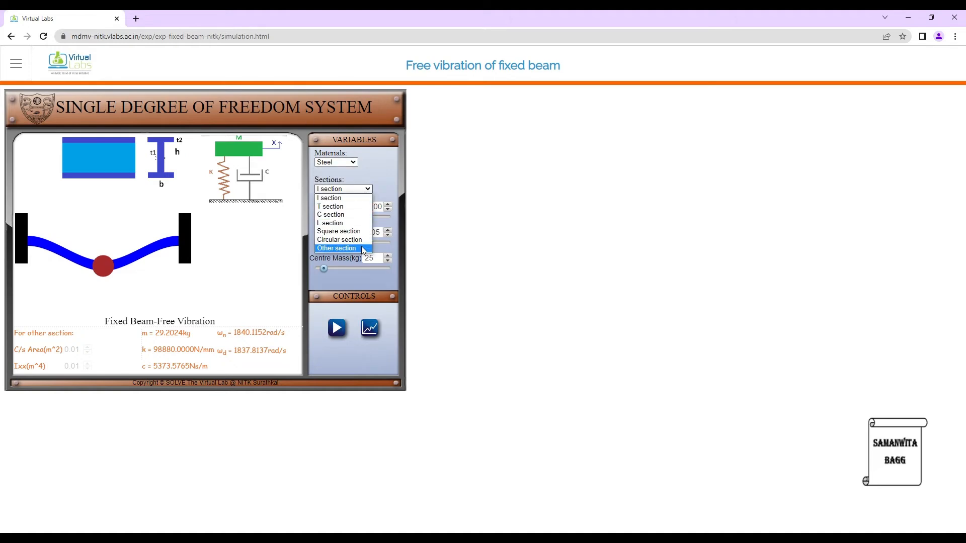
click(364, 247)
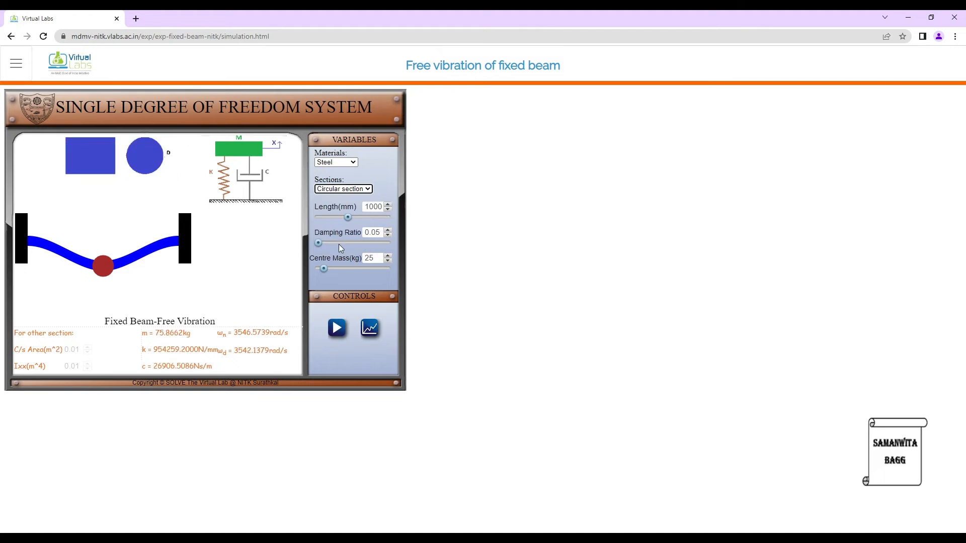
Step: Set the beam's damping ratio to 0.8
click(381, 232)
drag(381, 231, 359, 228)
text(0.8)
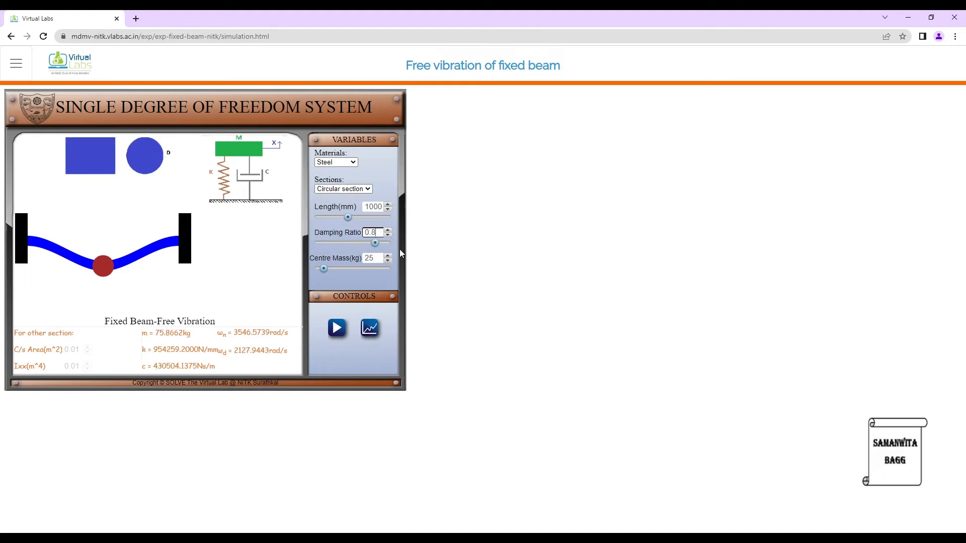
Step: Set the beam's centre mass to 30 kg, run the free vibration and display its response graphs
click(375, 259)
drag(375, 258, 351, 258)
text(30)
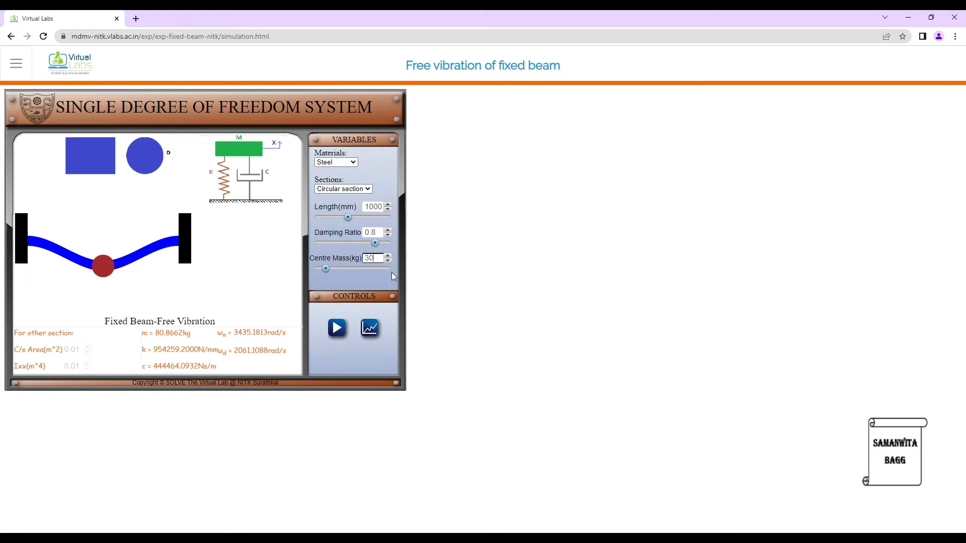
click(337, 328)
click(370, 328)
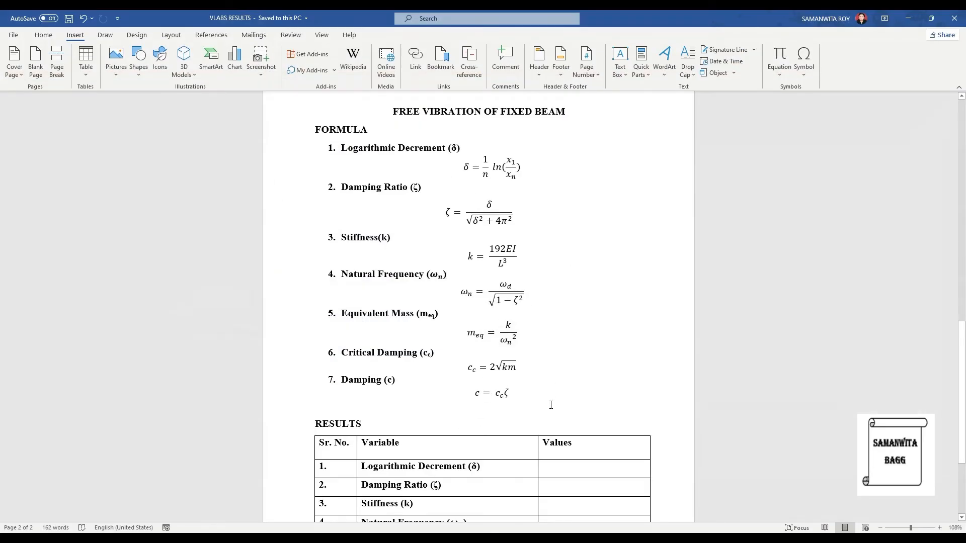
Step: Switch to the VLABS RESULTS document in Word and enter damping ratio 0.8 and logarithmic decrement 8.3775 in the results table
scroll(551, 404, down, 2)
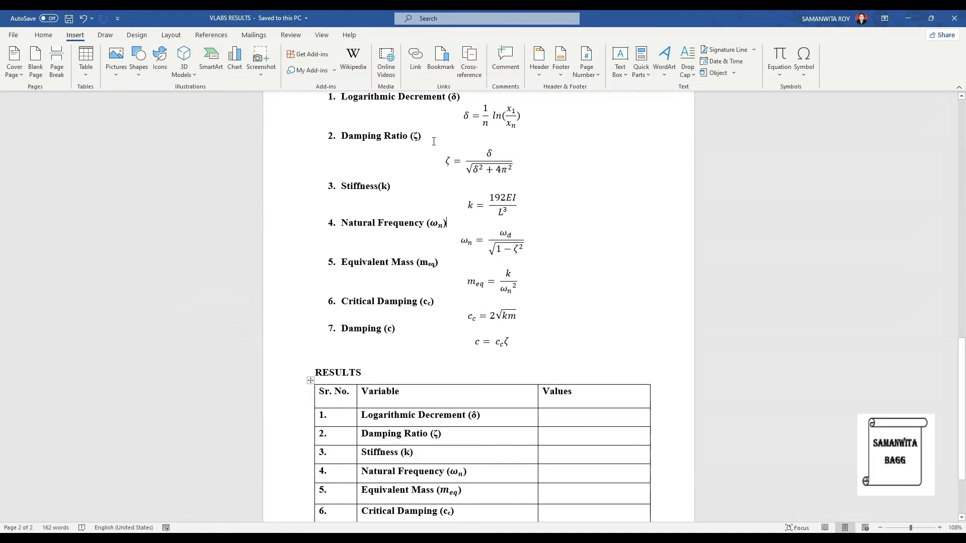
click(555, 432)
text(0.8)
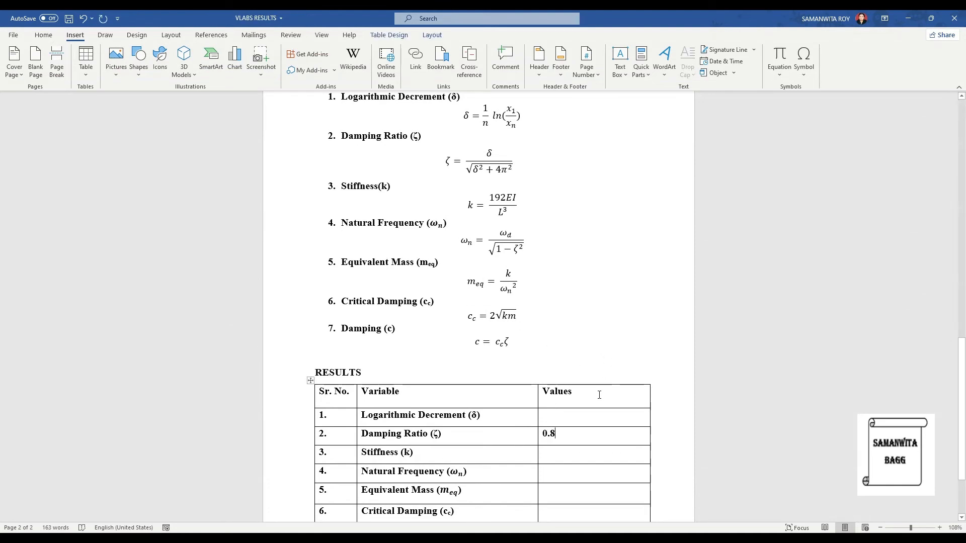
click(554, 416)
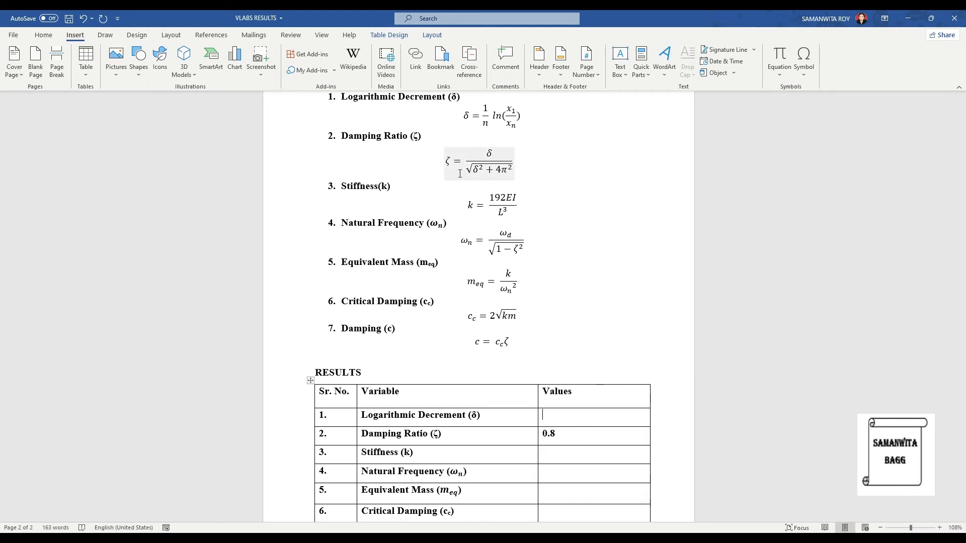
text(8.3775)
Step: Check the material properties in the Virtual Labs simulation and enter 954259.2 N/mm as the stiffness in the Word results table
click(576, 450)
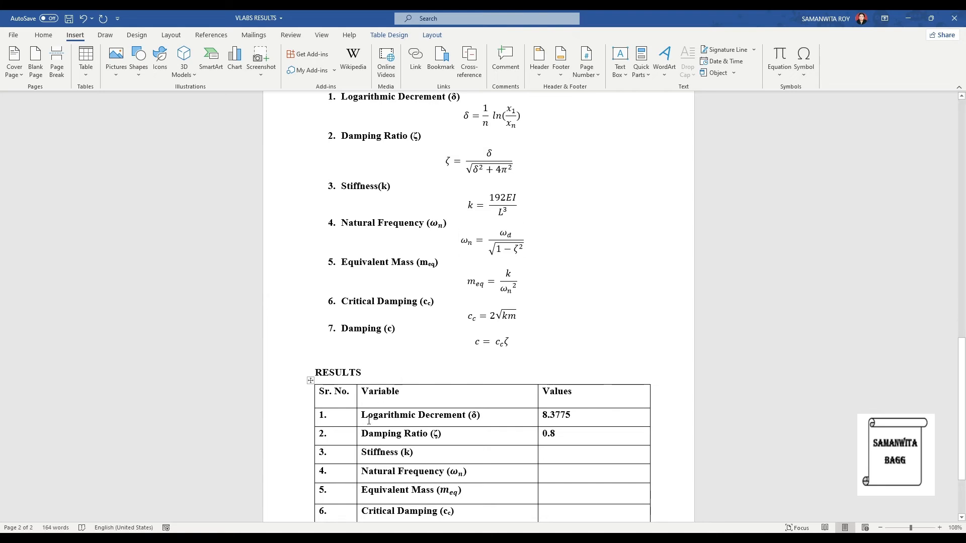
key(alt+Tab)
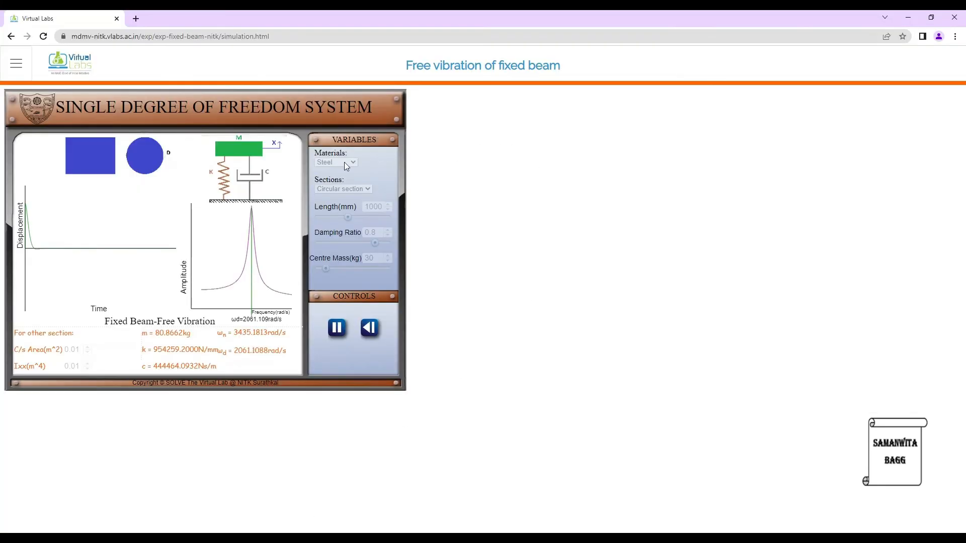
mouse_move(345, 162)
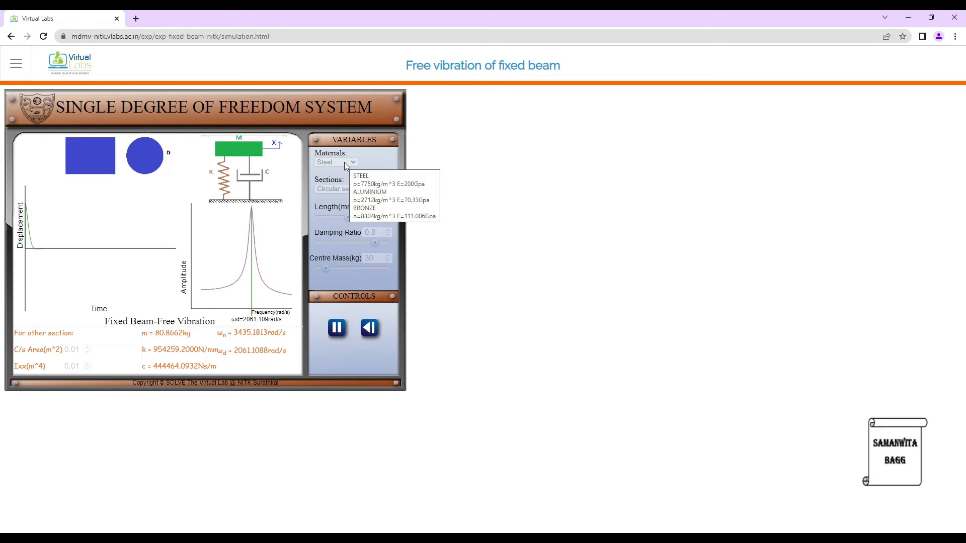
key(alt+Tab)
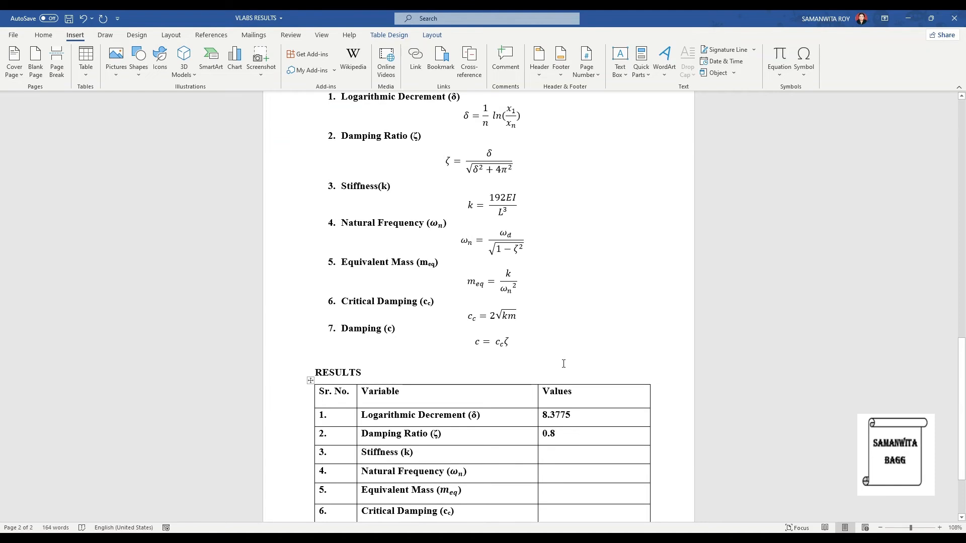
key(alt+Tab)
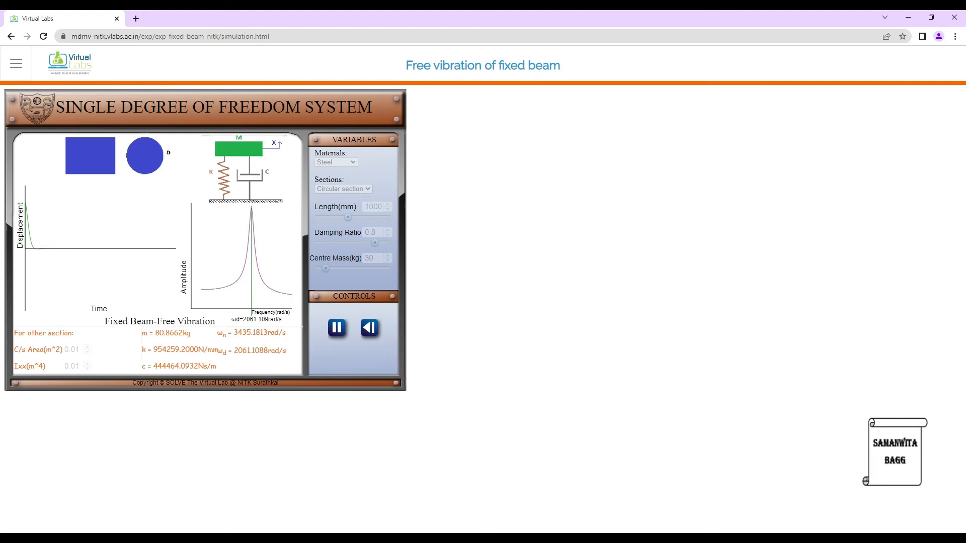
key(alt+Tab)
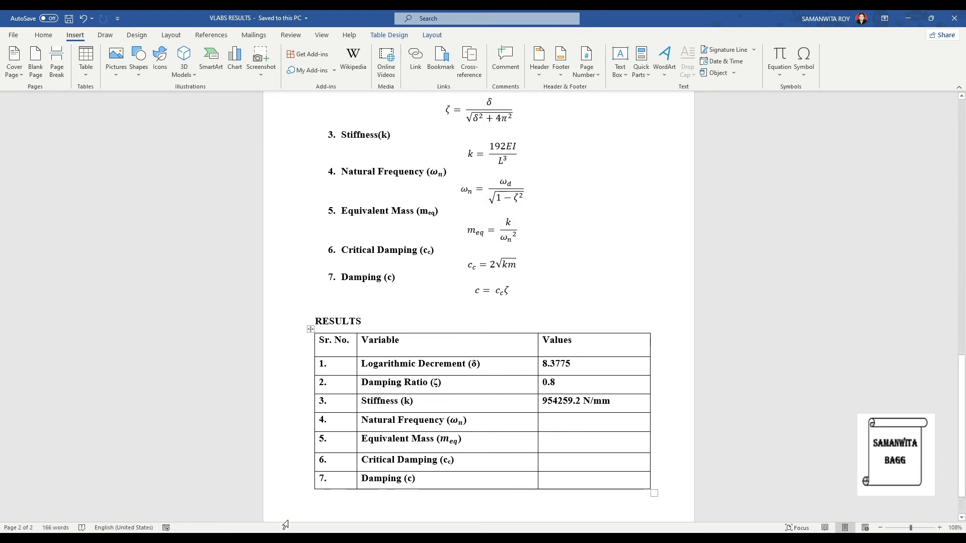
Step: Consult the simulation's read-outs and record natural frequency 3435.1816 rad/s and equivalent mass 80.866 kg in the Word results table
key(alt+Tab)
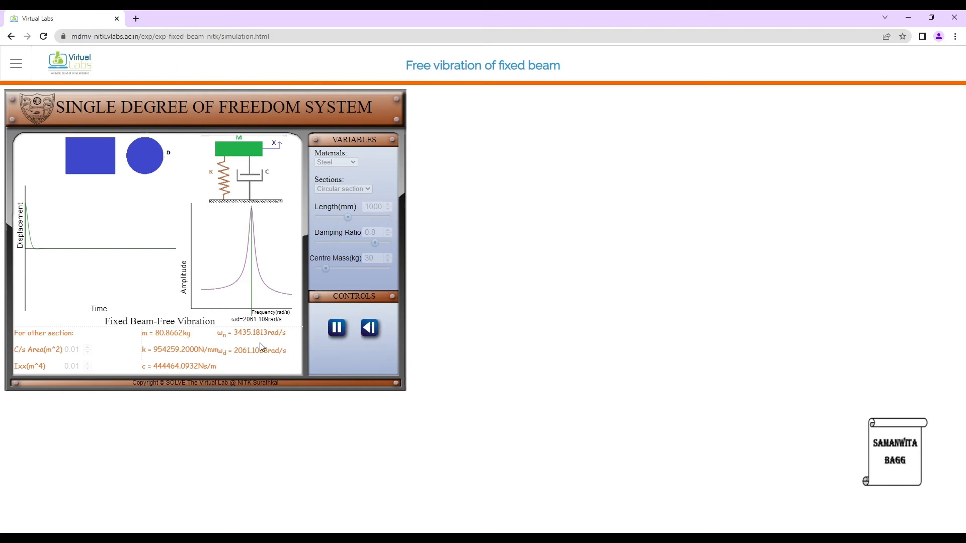
key(alt+Tab)
text(rad)
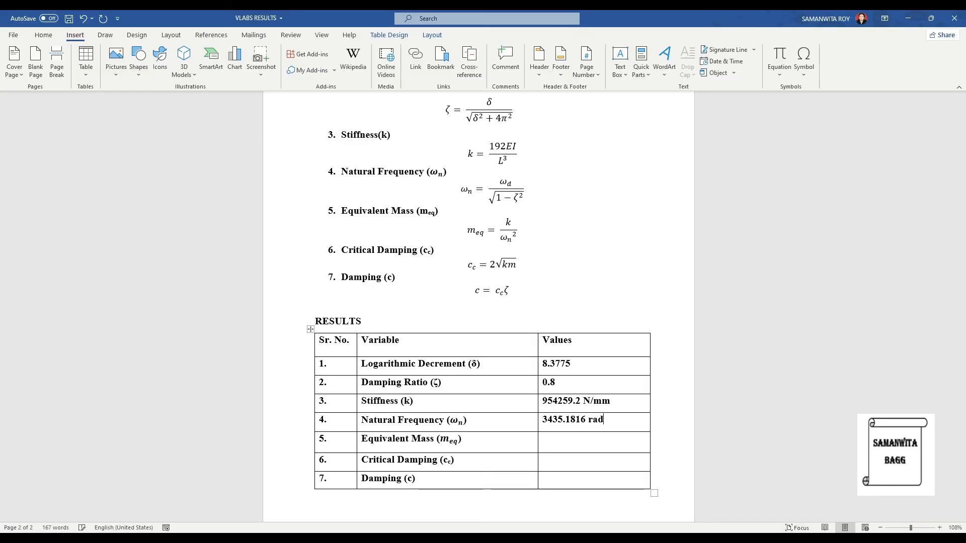
text(/s)
text(80)
text(.)
text(866)
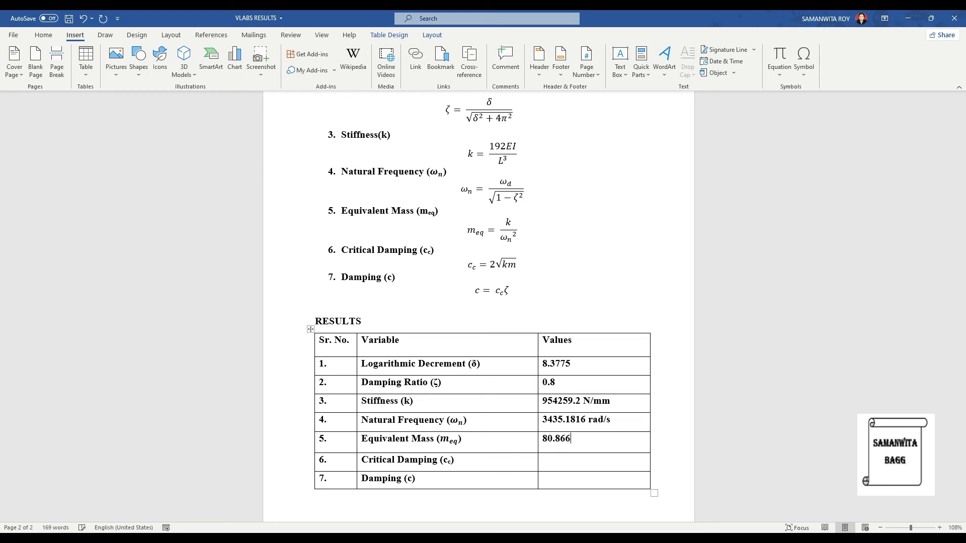
text( kg)
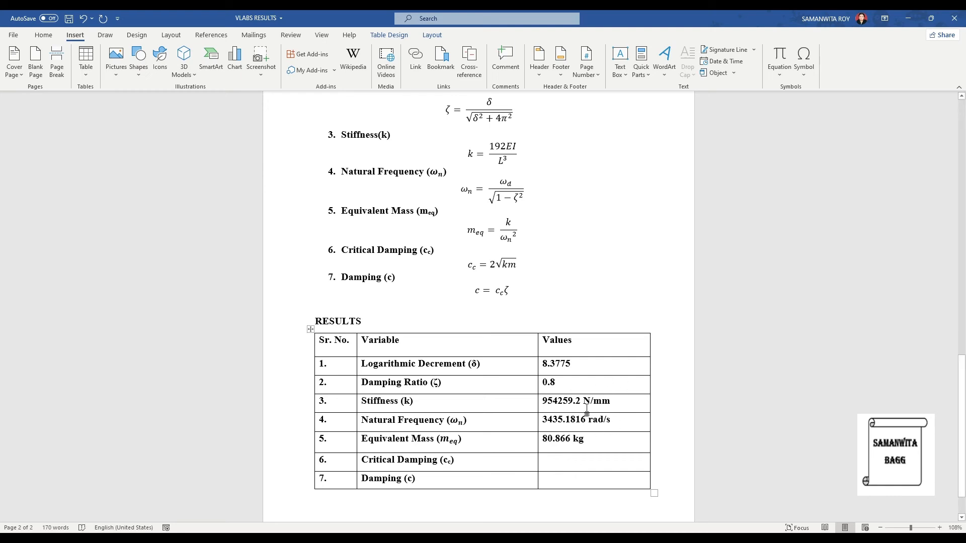
Step: Recheck the simulation and enter critical damping 555579.42 Ns/m and damping 444463.54 Ns/m in the Word results table
key(alt+Tab)
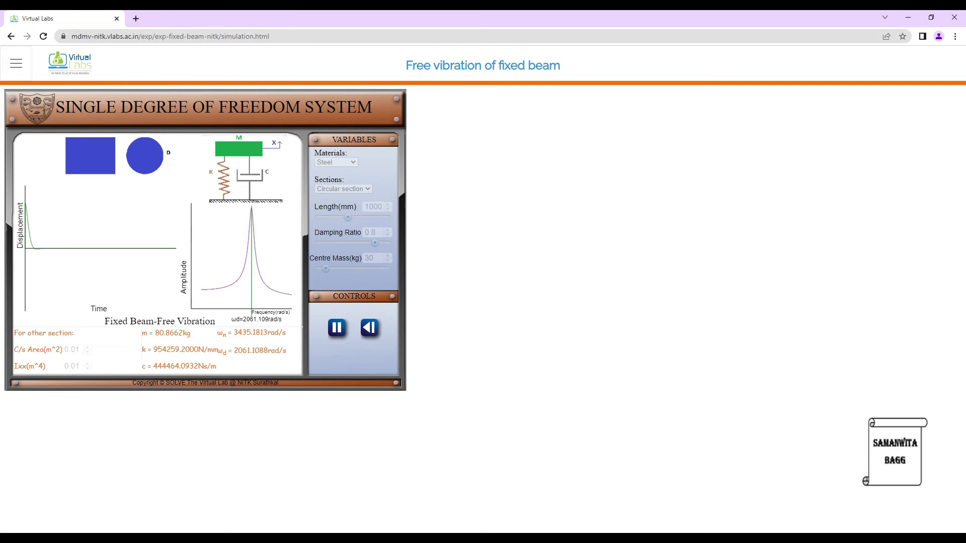
key(alt+Tab)
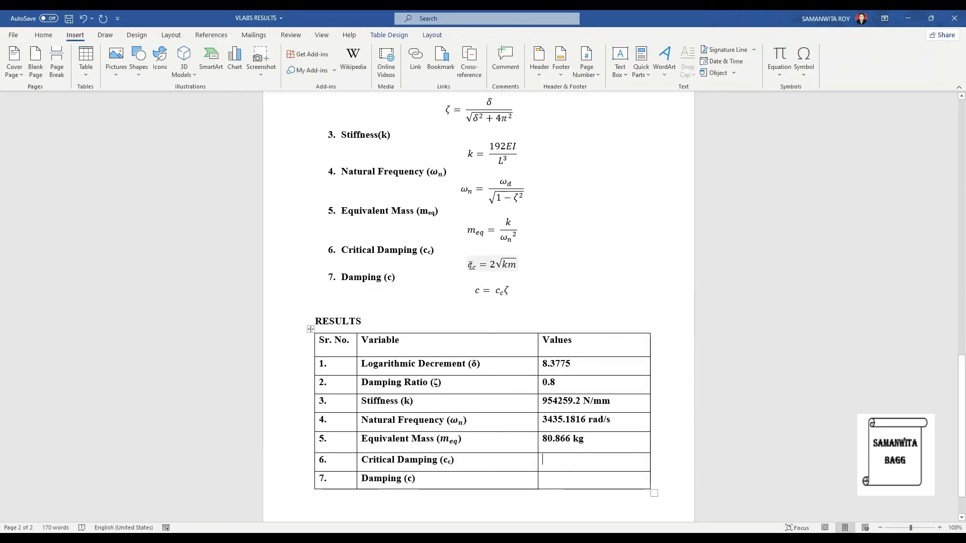
text(5555)
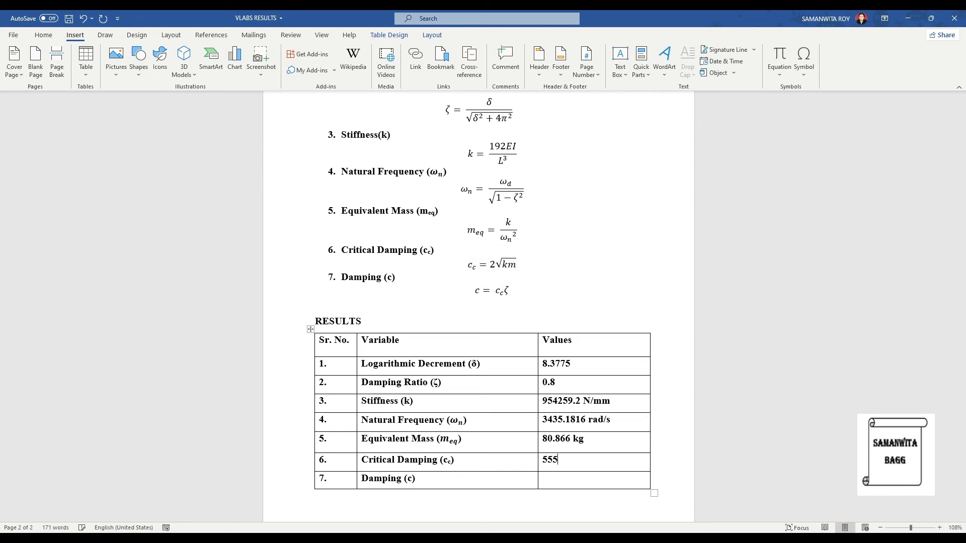
text(79.42 Ns/m)
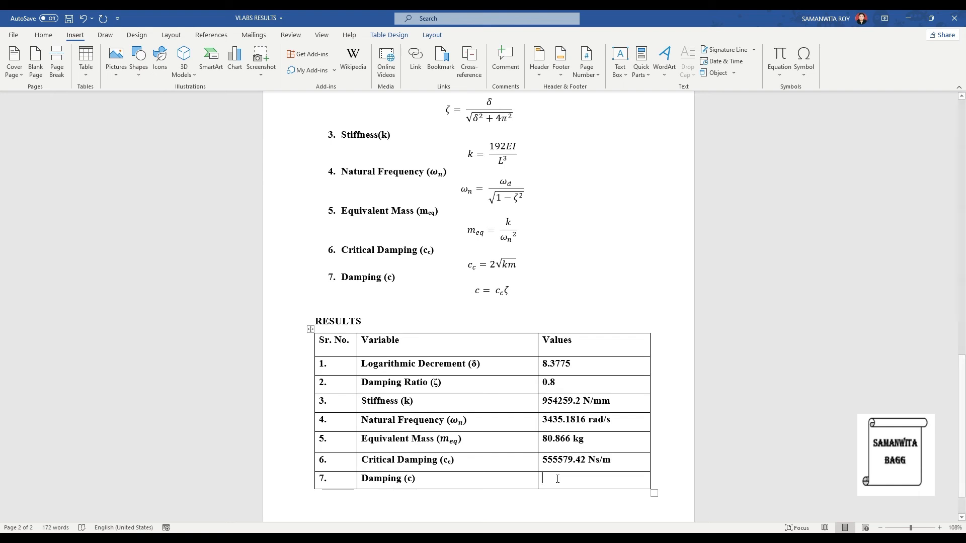
text(4444)
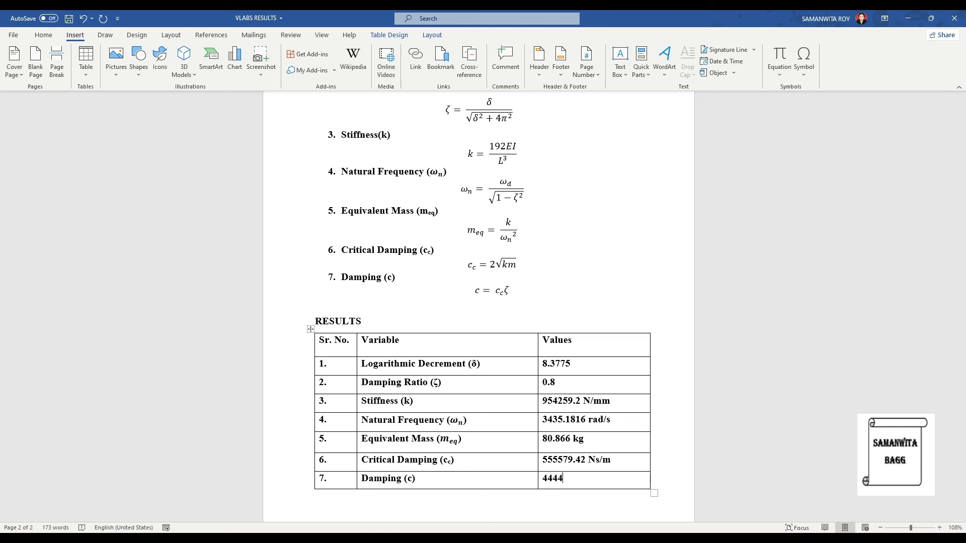
text(63.54 Ns/m)
Step: Return to Virtual Labs, leave the simulation and look through the experiment's Assignment, Quiz, Videos, References and Feedback pages
key(alt+Tab)
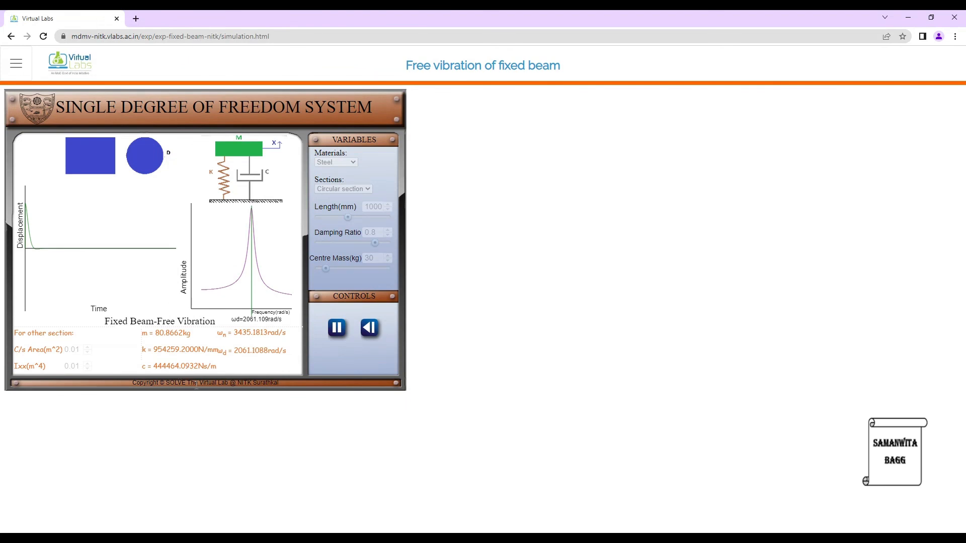
click(10, 36)
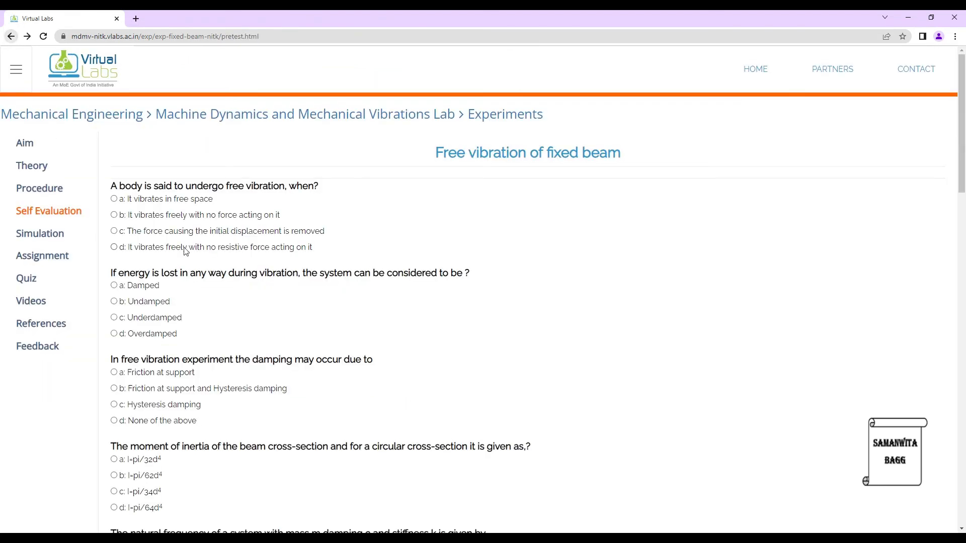
click(48, 257)
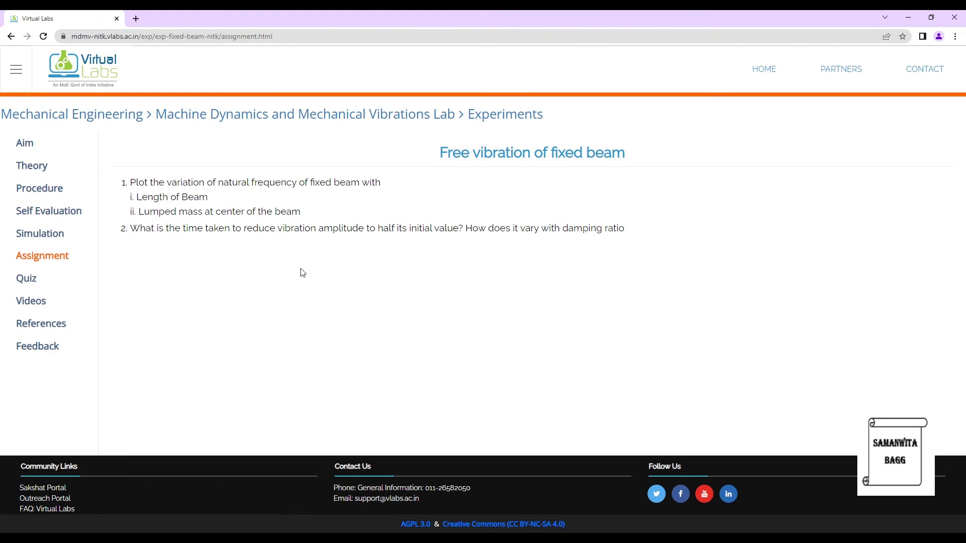
click(50, 279)
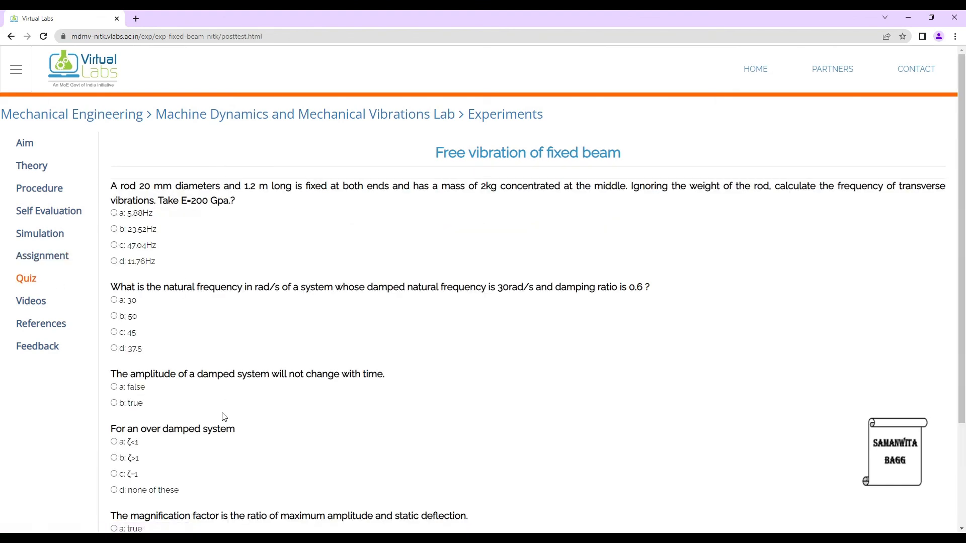
click(35, 302)
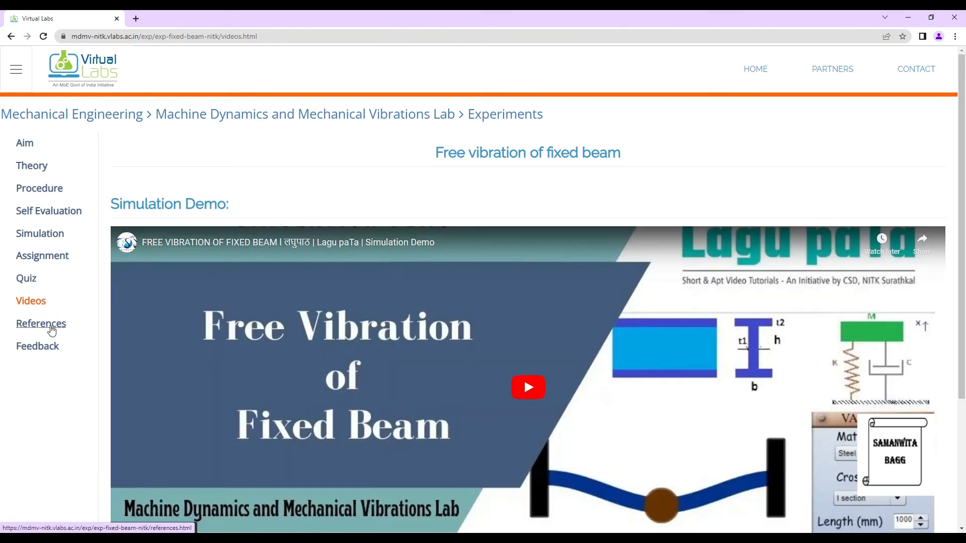
click(51, 330)
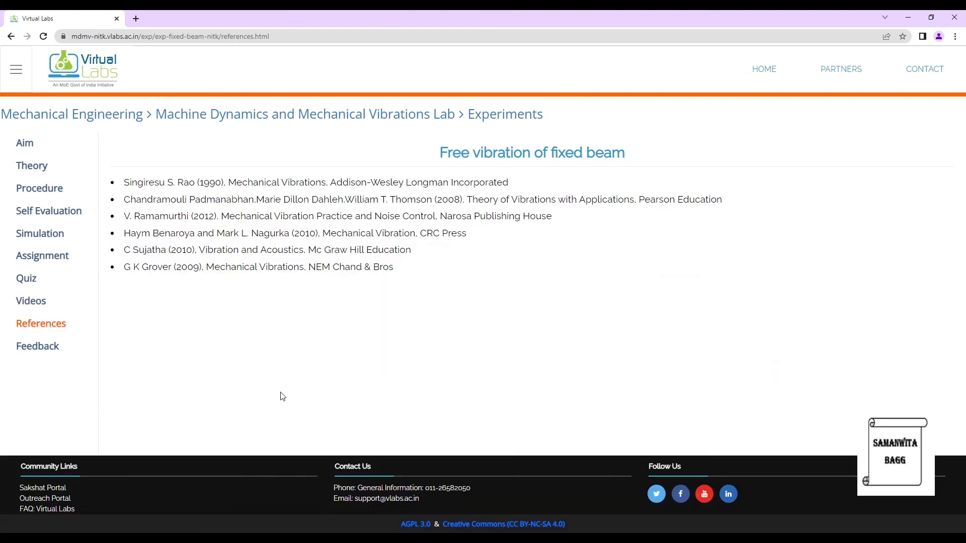
click(37, 354)
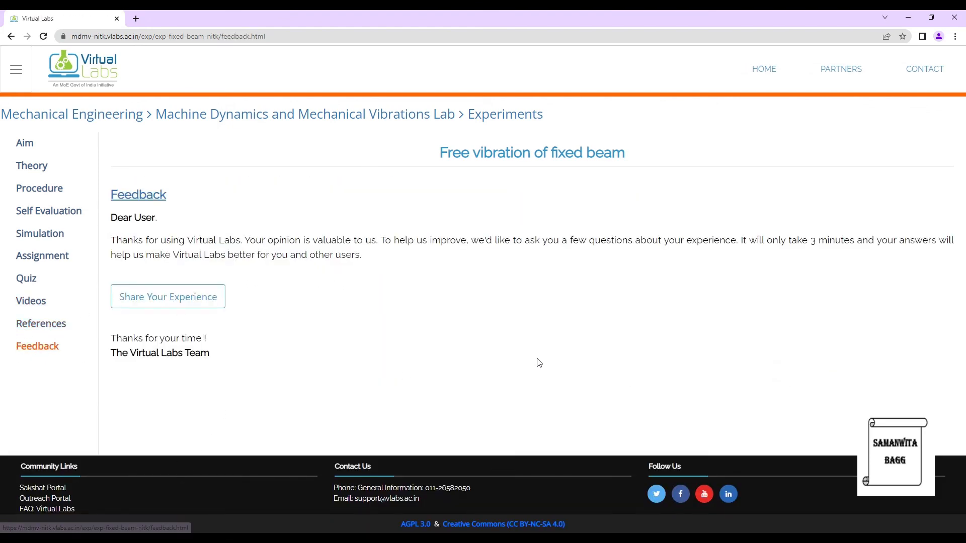